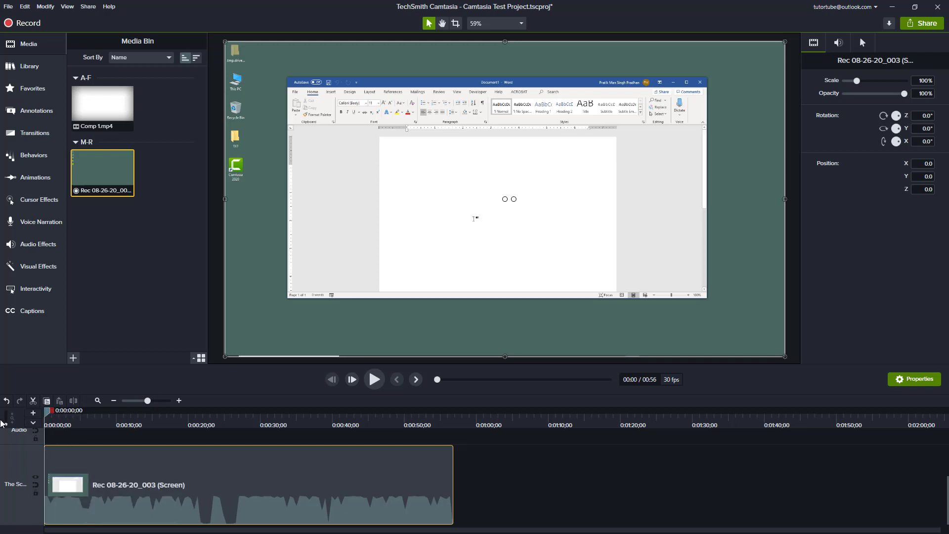
# Play back the Rec 08-26-20_003 screen recording from the start to review it
pyautogui.press('space')
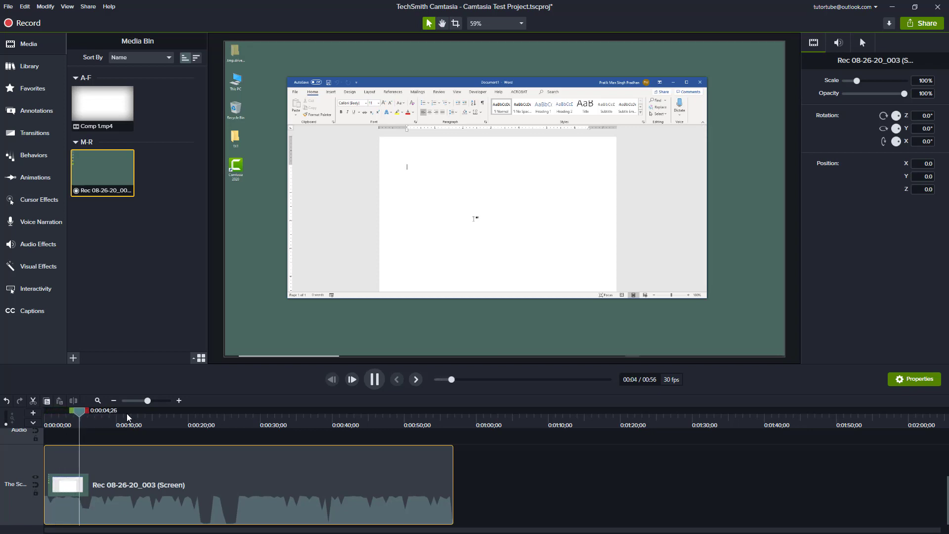
pyautogui.press('space')
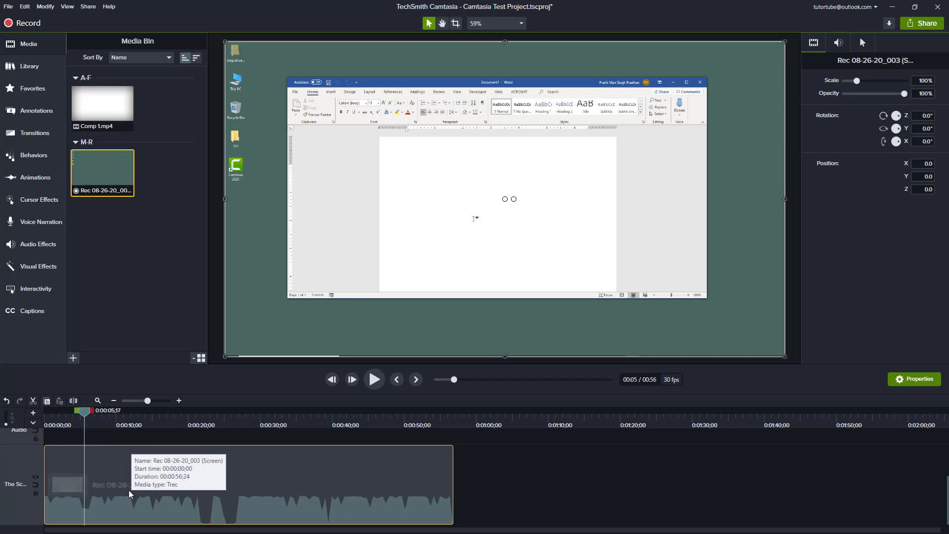
pyautogui.moveTo(84, 411)
pyautogui.mouseDown()
pyautogui.moveTo(40, 410)
pyautogui.moveTo(84, 417)
pyautogui.mouseUp()
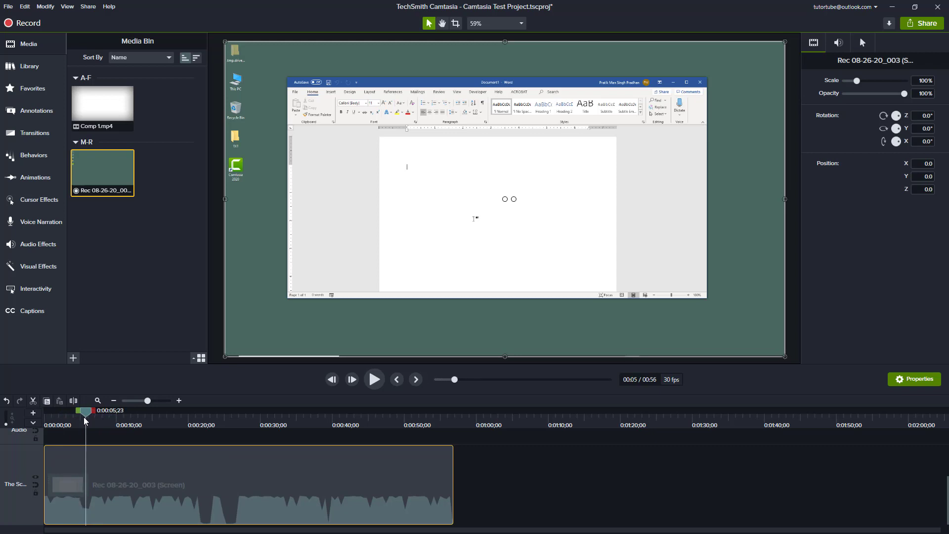
pyautogui.moveTo(84, 417); pyautogui.dragTo(6, 423)
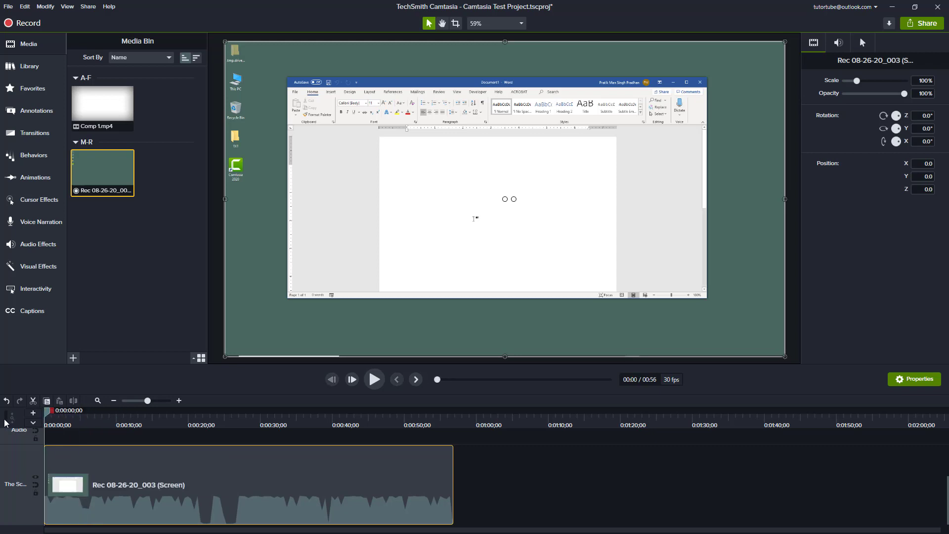
pyautogui.press('space')
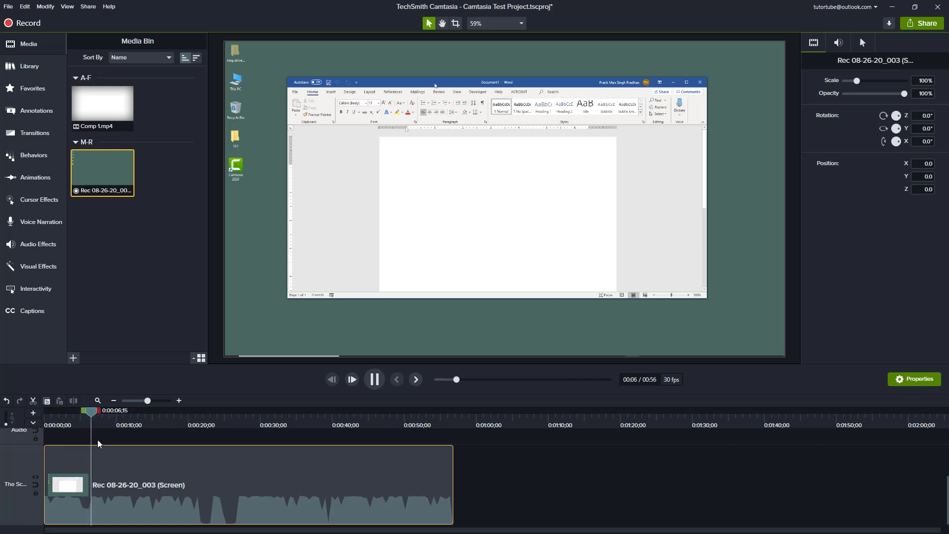
pyautogui.press('space')
pyautogui.press('Home')
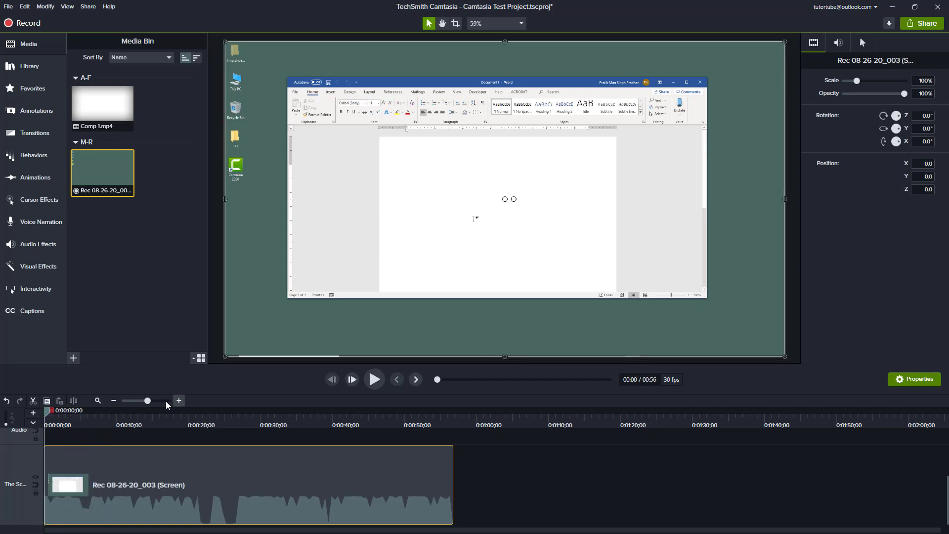
pyautogui.click(165, 400)
pyautogui.click(150, 401)
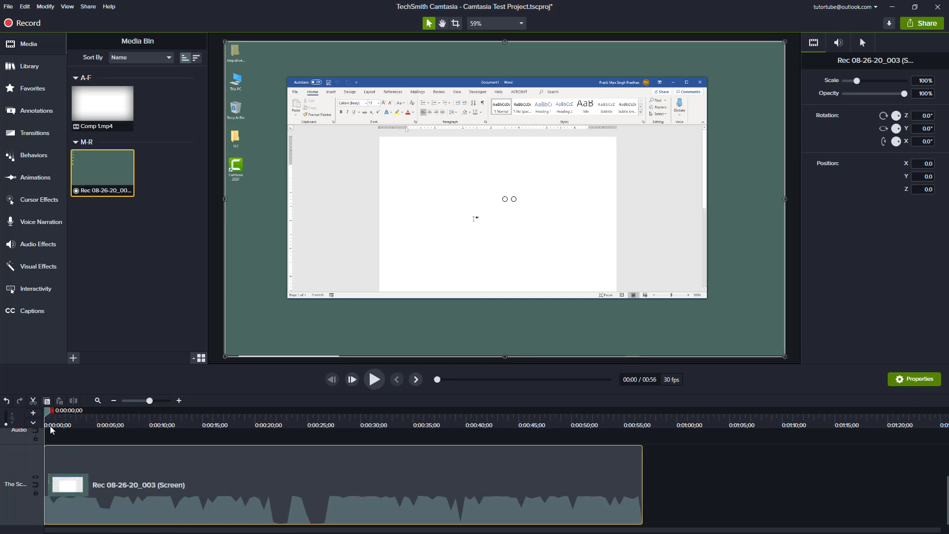
pyautogui.press('space')
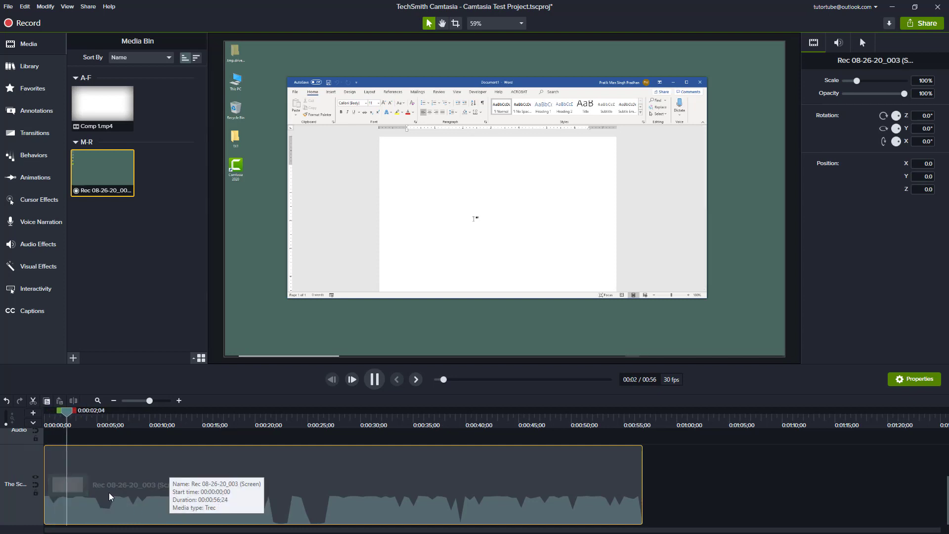
pyautogui.press('space')
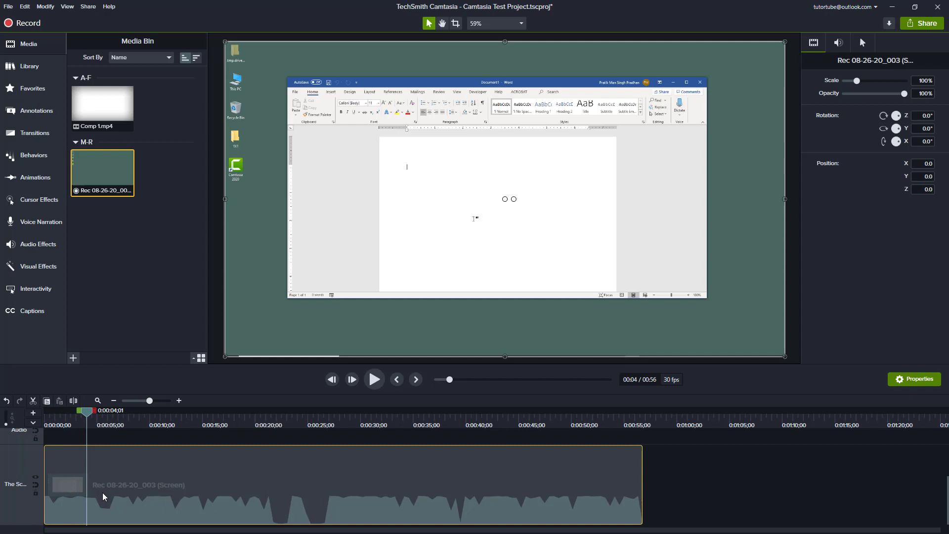
# Drop the clip's audio to 0% for the first 0–4 seconds and play back to check
pyautogui.rightClick(103, 491)
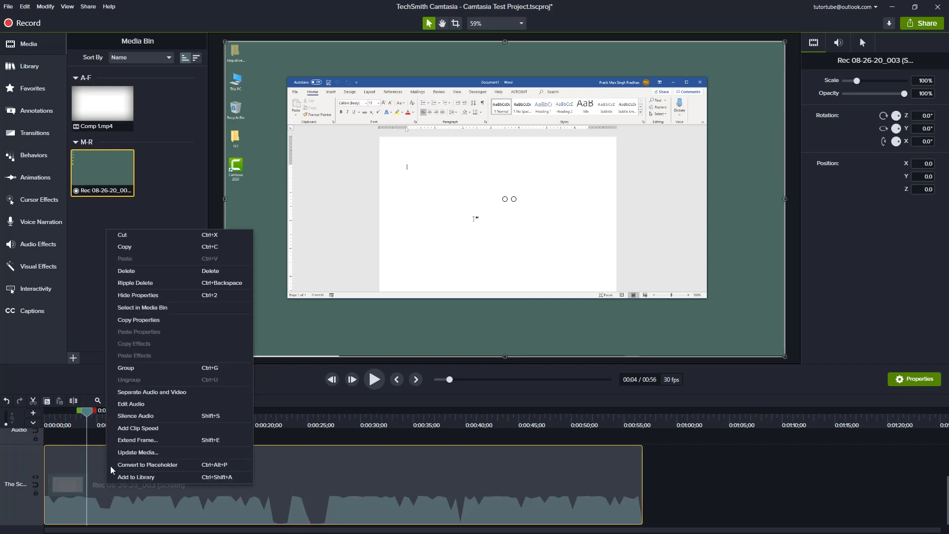
pyautogui.click(130, 404)
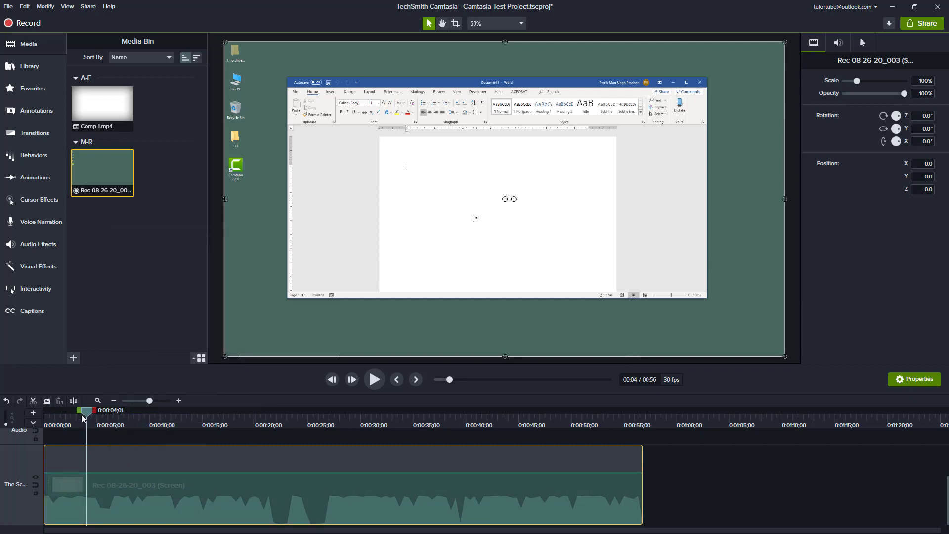
pyautogui.moveTo(78, 414); pyautogui.dragTo(45, 411)
pyautogui.moveTo(57, 473); pyautogui.dragTo(55, 531)
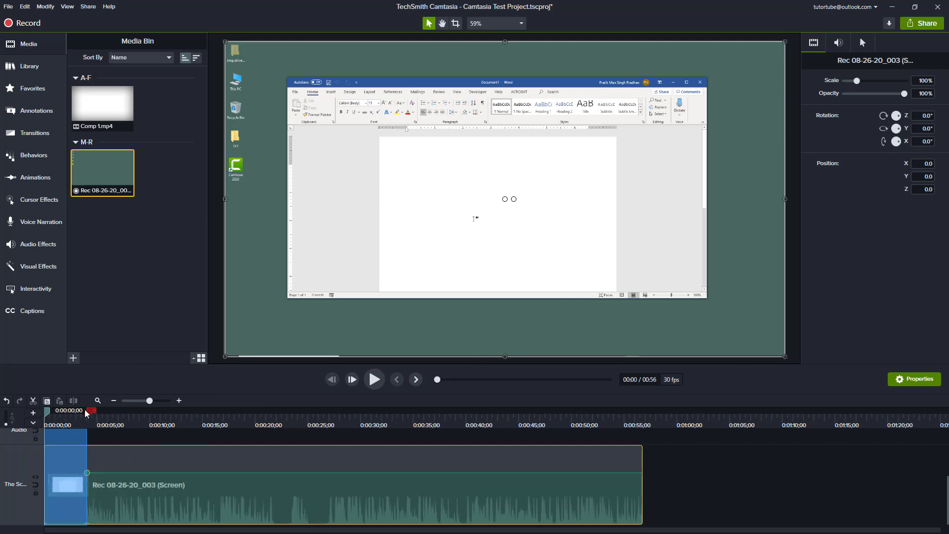
pyautogui.moveTo(88, 411)
pyautogui.mouseDown()
pyautogui.moveTo(50, 411)
pyautogui.moveTo(78, 415)
pyautogui.mouseUp()
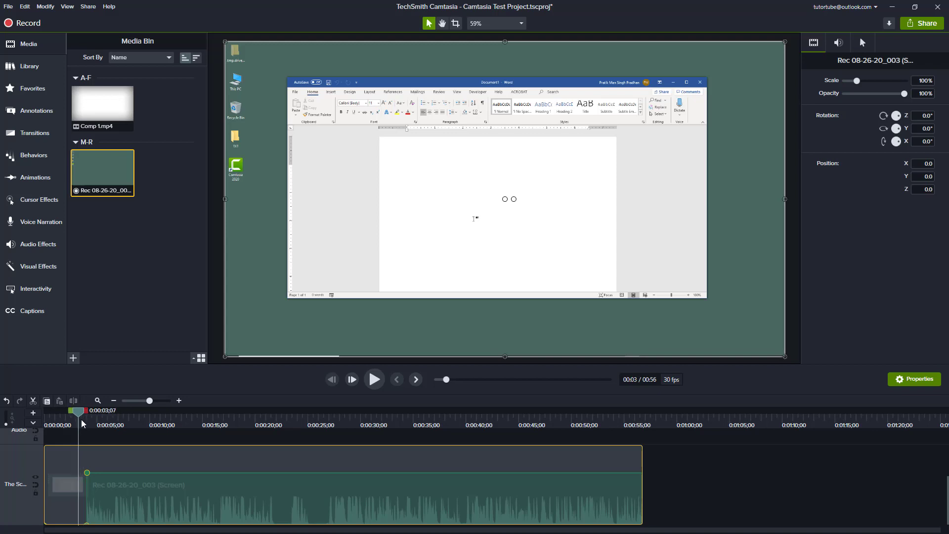
pyautogui.press('space')
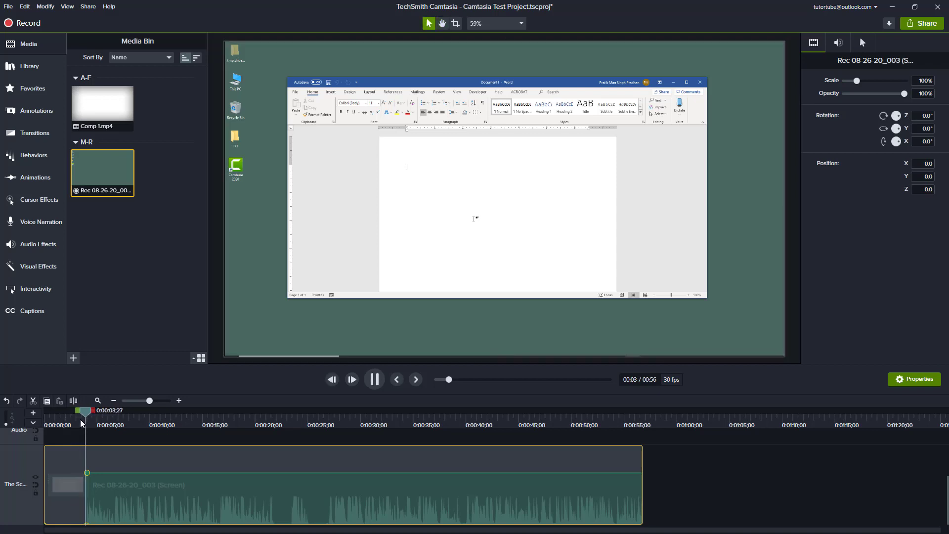
pyautogui.press('space')
pyautogui.moveTo(64, 413); pyautogui.dragTo(2, 417)
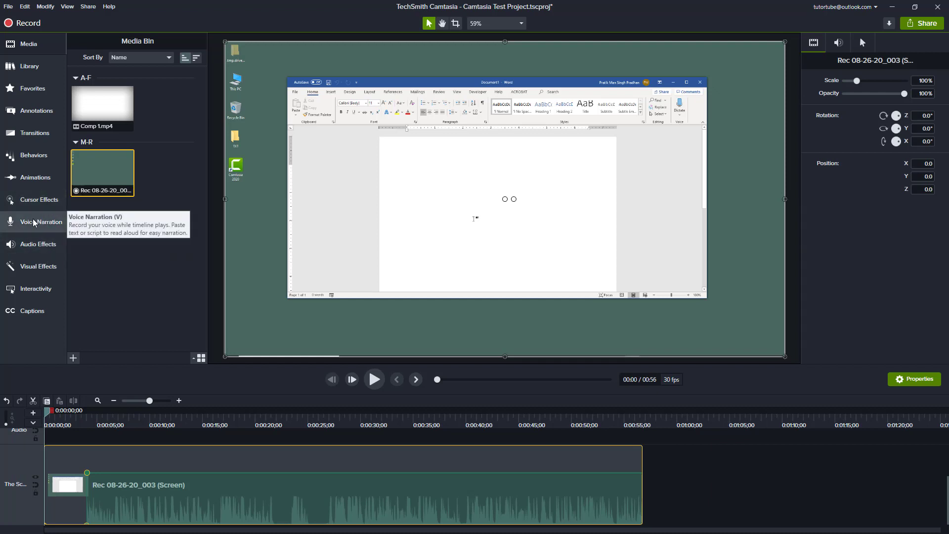
# Set voice narration to record from Line In (2- Realtek(R) Audio) with a lowered input volume
pyautogui.click(34, 222)
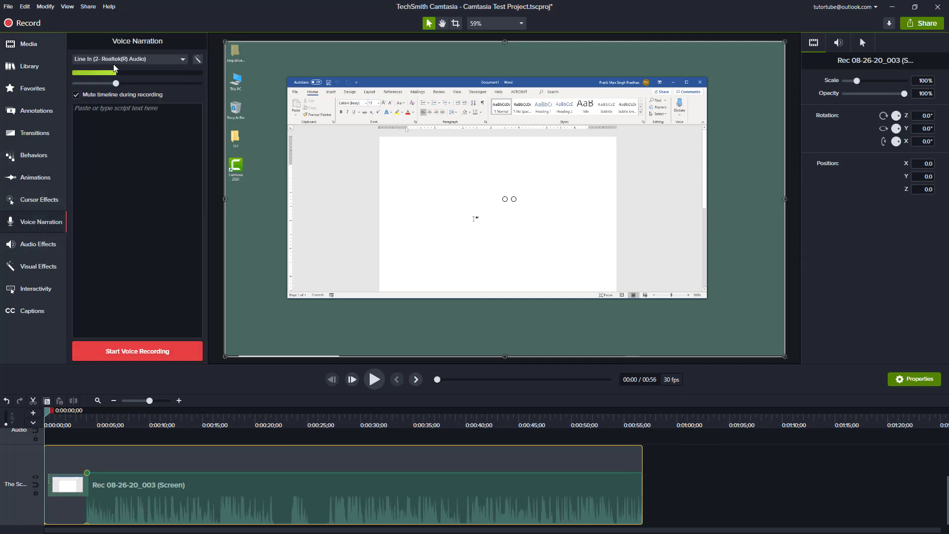
pyautogui.click(116, 59)
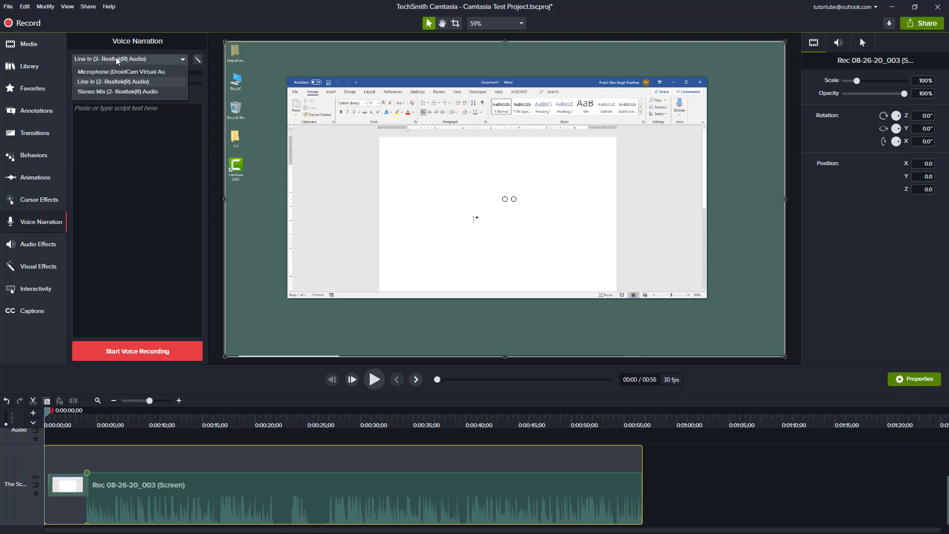
pyautogui.click(105, 82)
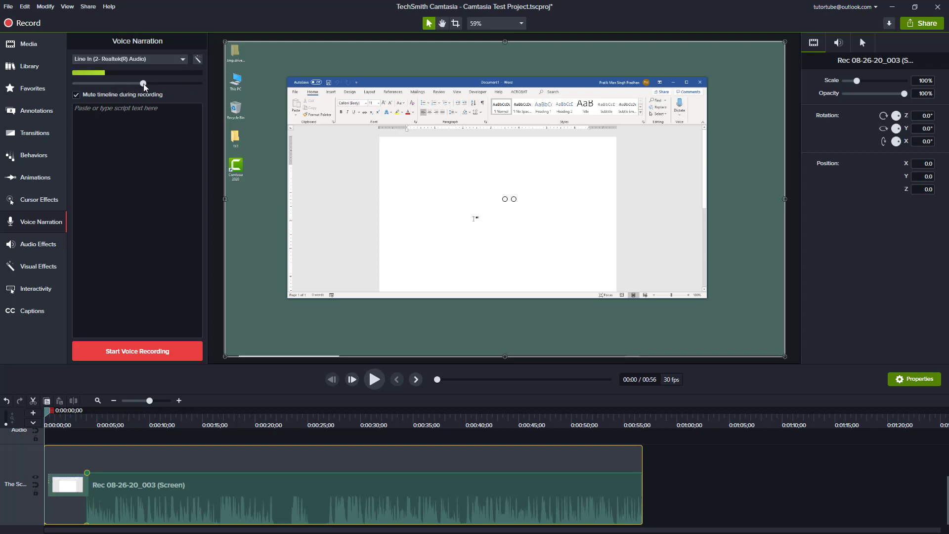
pyautogui.moveTo(152, 84); pyautogui.dragTo(123, 85)
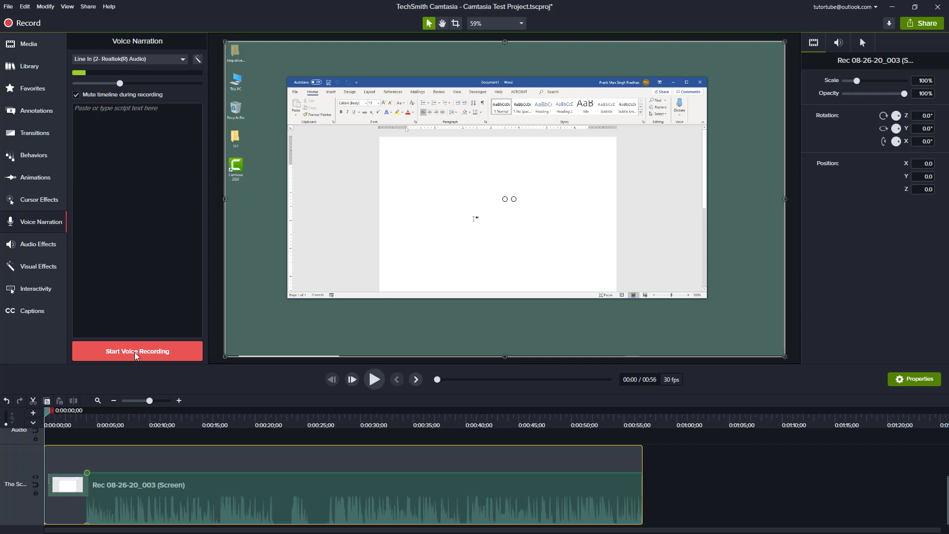
# Record a short narration and save it as Narration_Camtasia Test Project 1.m4a
pyautogui.click(135, 352)
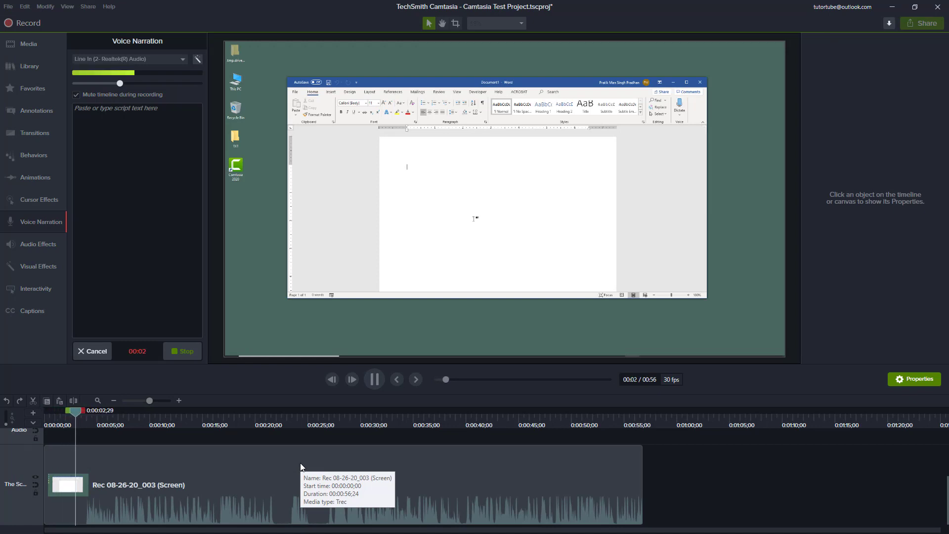
pyautogui.click(182, 352)
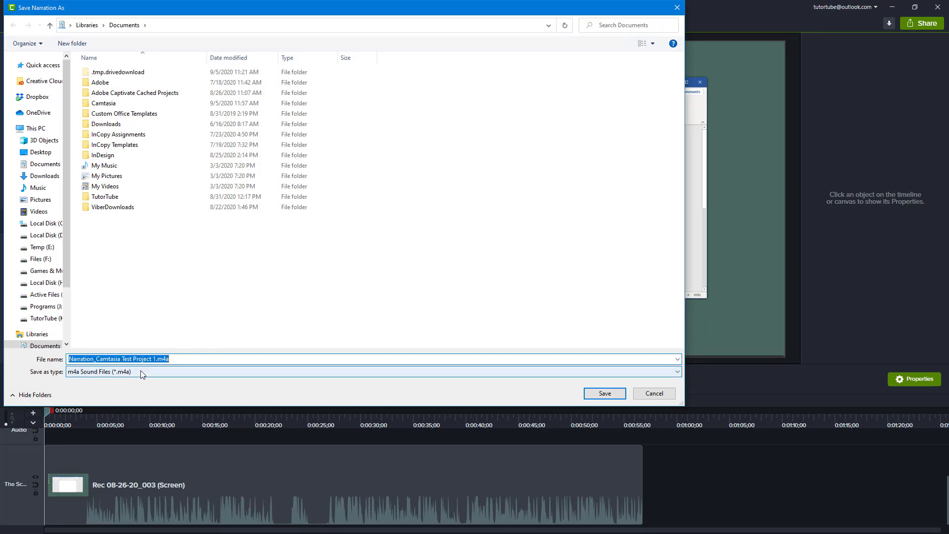
pyautogui.click(604, 393)
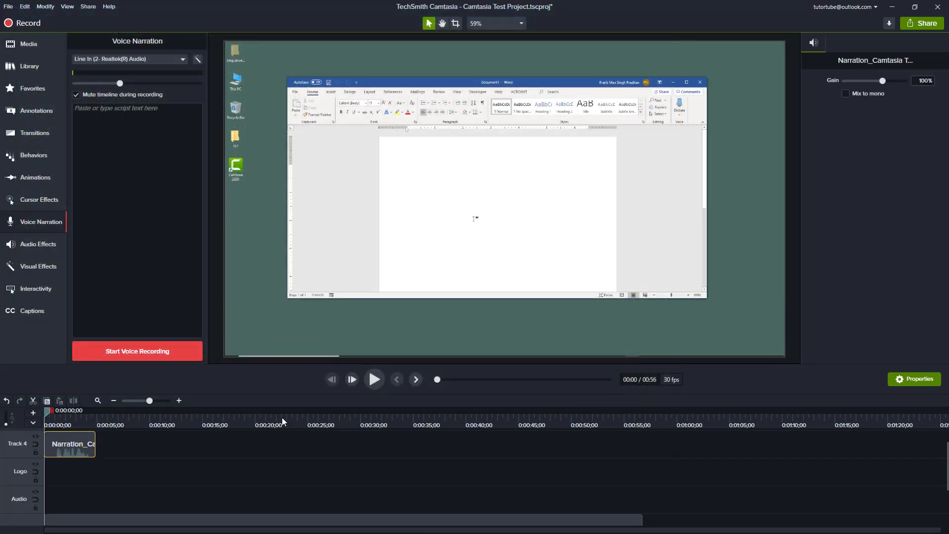
# Drag the narration clip down onto the Audio track above the Rec 08-26-20_003 recording
pyautogui.click(136, 403)
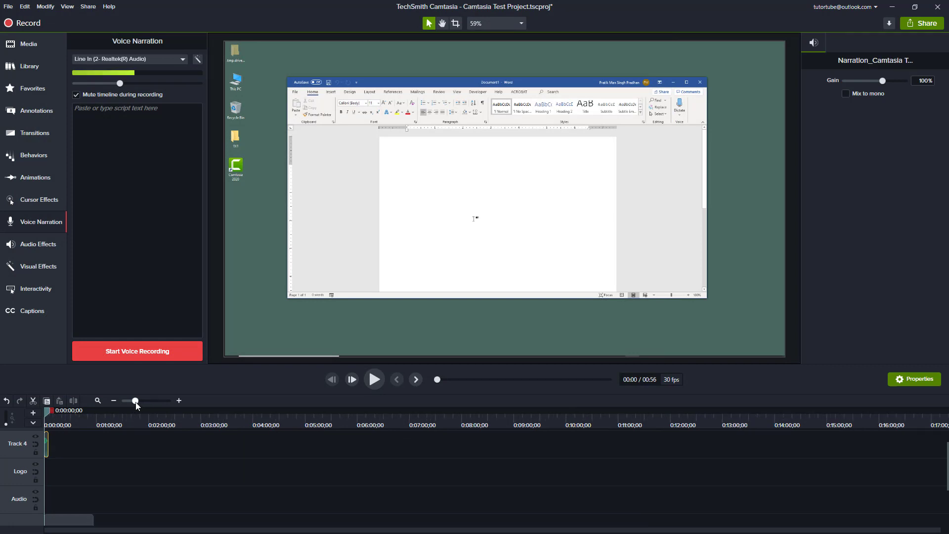
pyautogui.click(147, 402)
pyautogui.moveTo(58, 452); pyautogui.dragTo(57, 500)
pyautogui.scroll(-3, 122, 447)
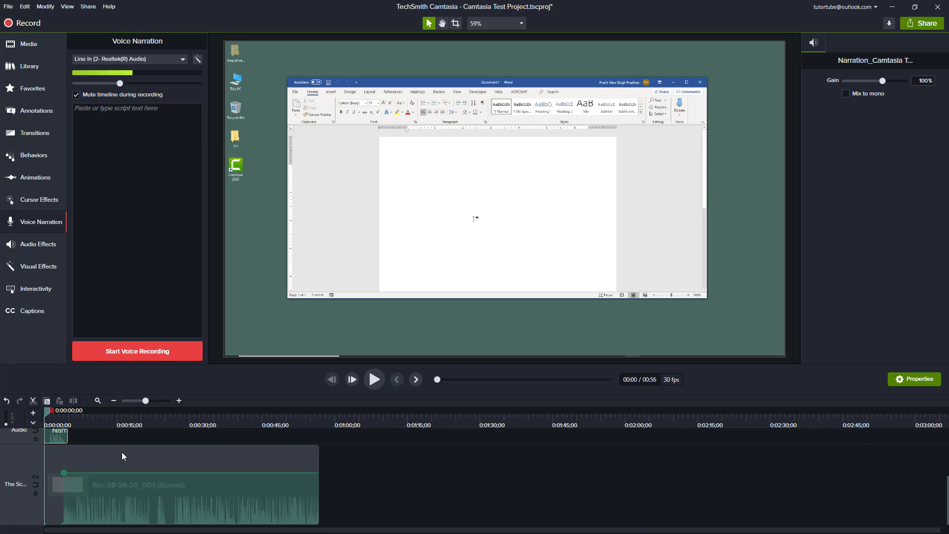
pyautogui.click(117, 451)
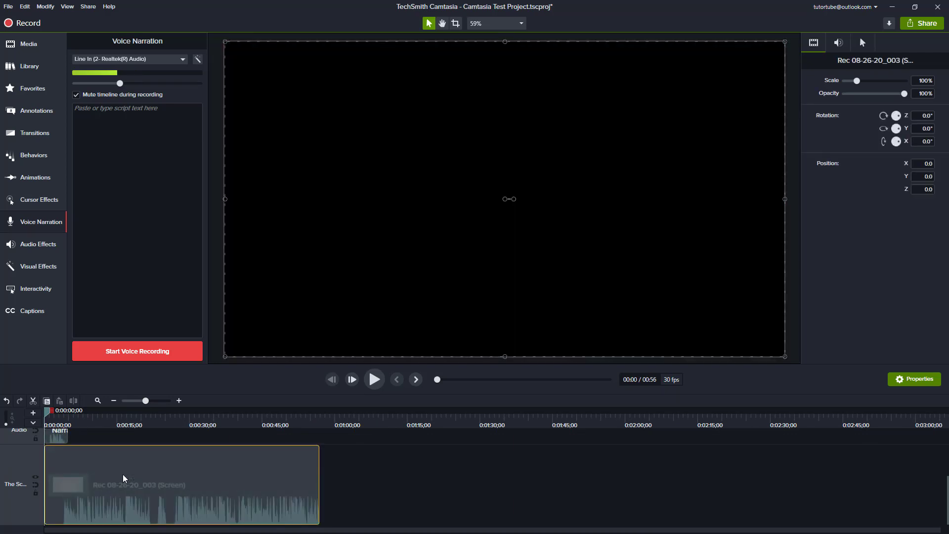
pyautogui.click(155, 400)
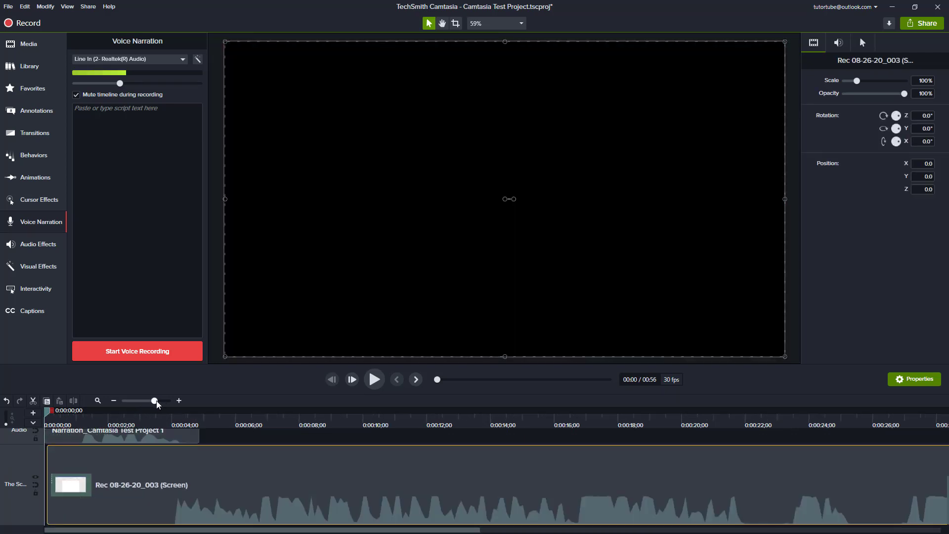
# Trim the narration clip's end and start, slide it to 0:00, and play it over the silenced opening
pyautogui.click(176, 437)
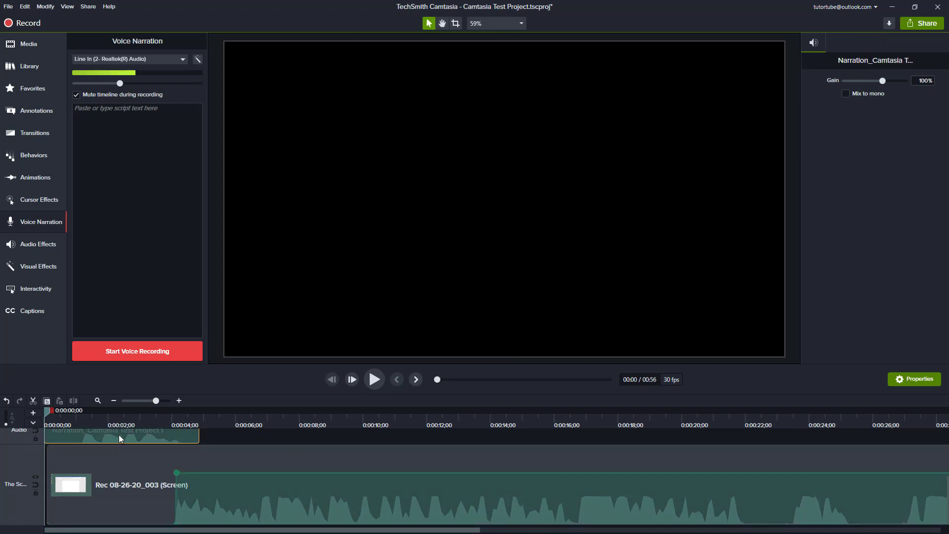
pyautogui.moveTo(199, 436); pyautogui.dragTo(188, 436)
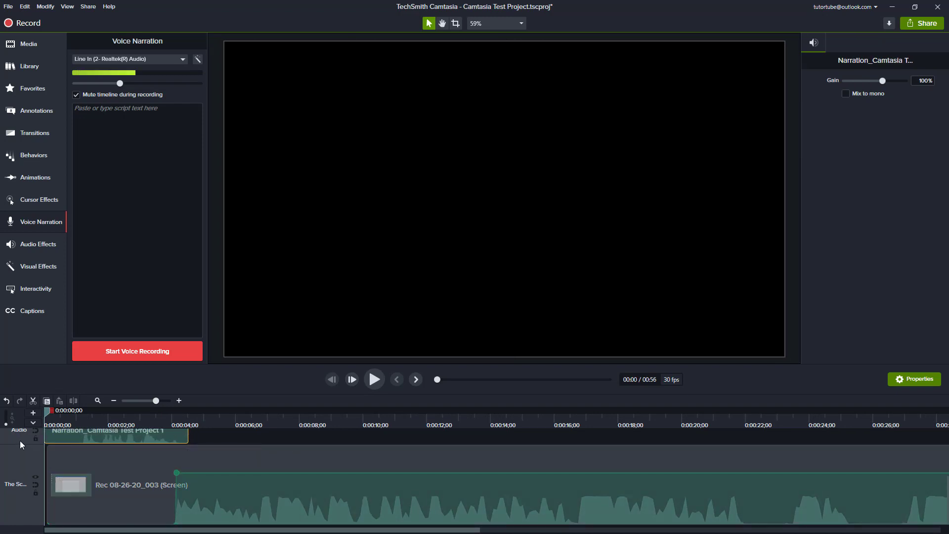
pyautogui.moveTo(45, 436); pyautogui.dragTo(67, 437)
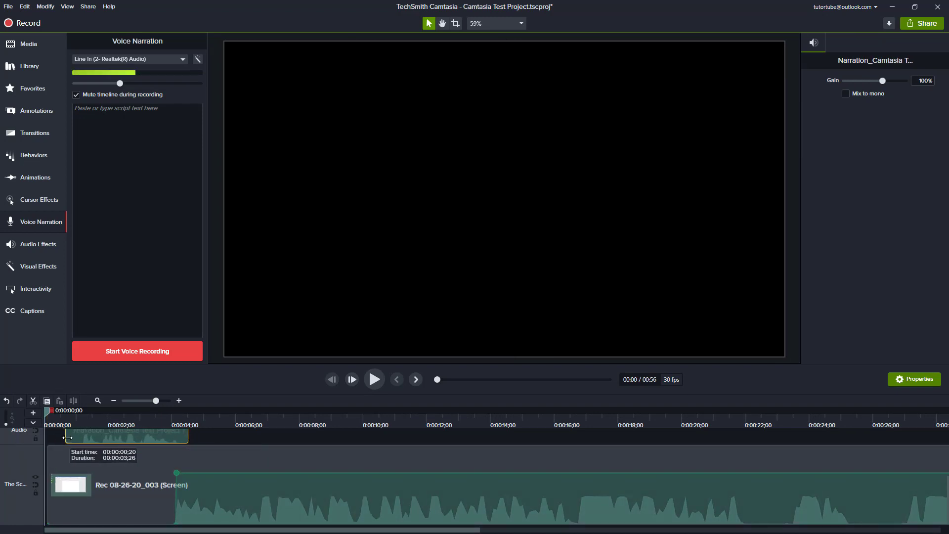
pyautogui.moveTo(139, 434); pyautogui.dragTo(125, 435)
pyautogui.press('space')
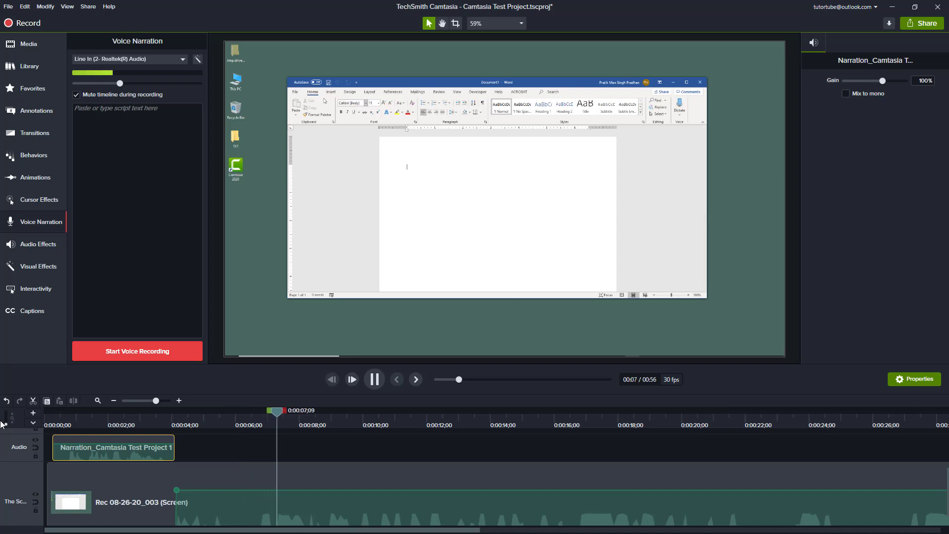
pyautogui.press('space')
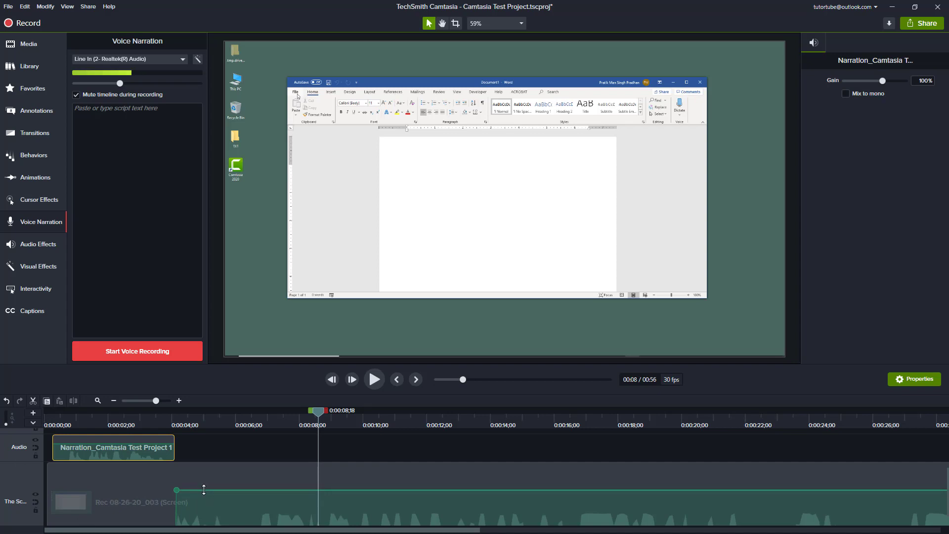
pyautogui.click(99, 475)
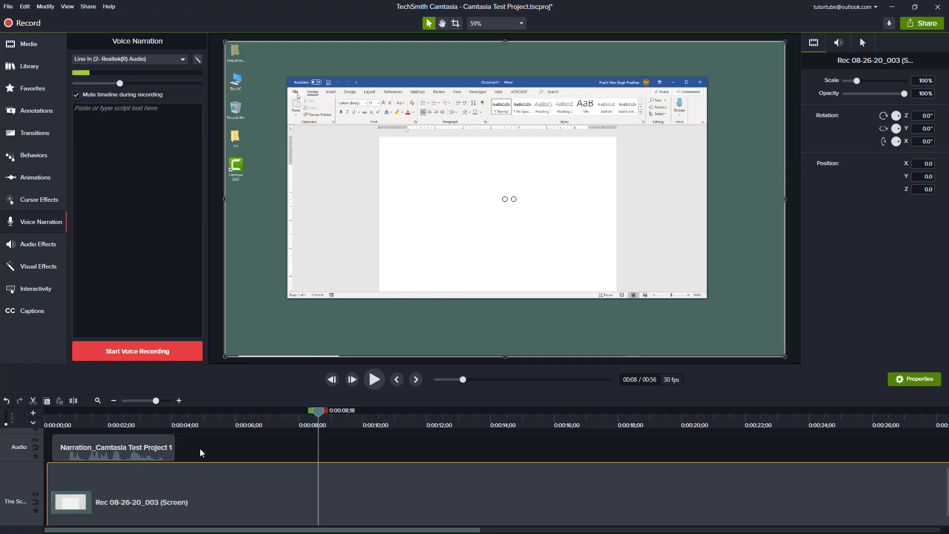
# Delete all timeline clips and record a new ~10-second narration from 0:00
pyautogui.hotkey('ctrl', 'a')
pyautogui.press('Delete')
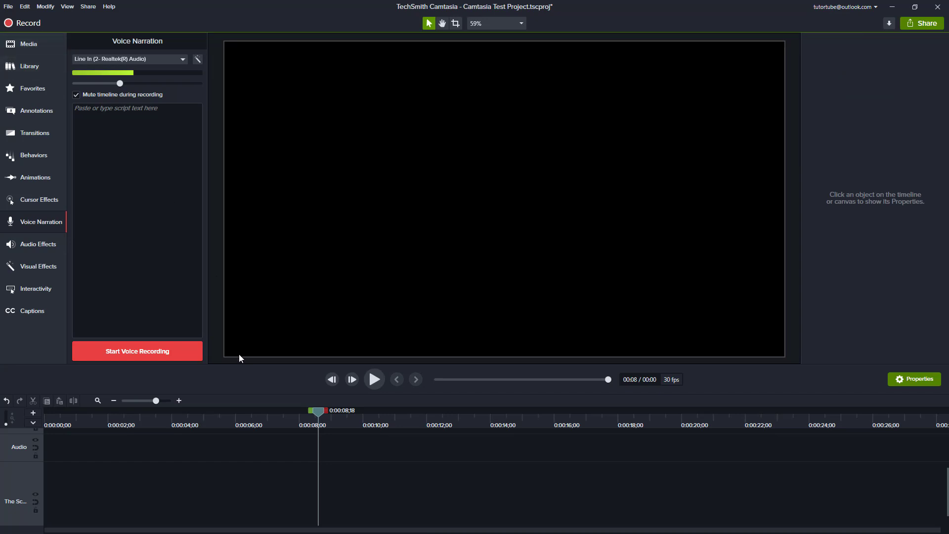
pyautogui.moveTo(86, 428); pyautogui.dragTo(1, 434)
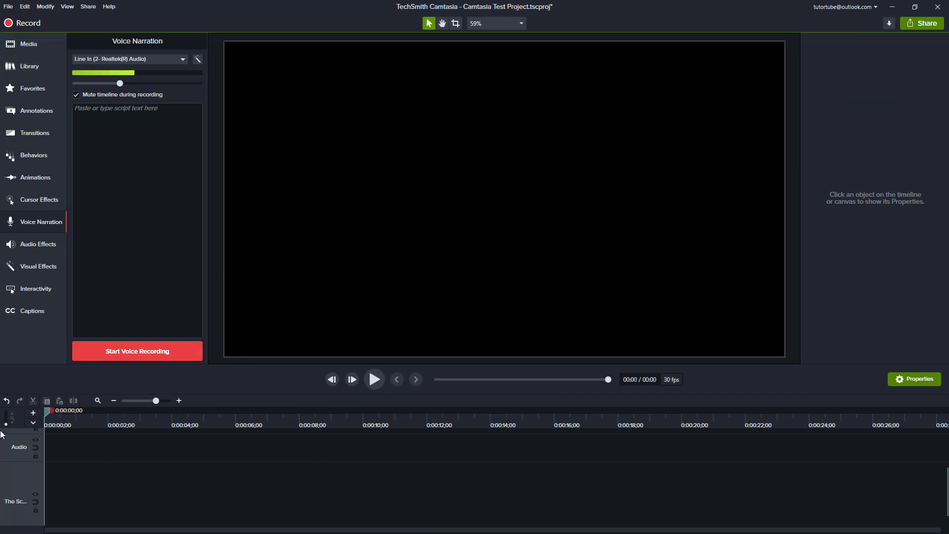
pyautogui.click(164, 353)
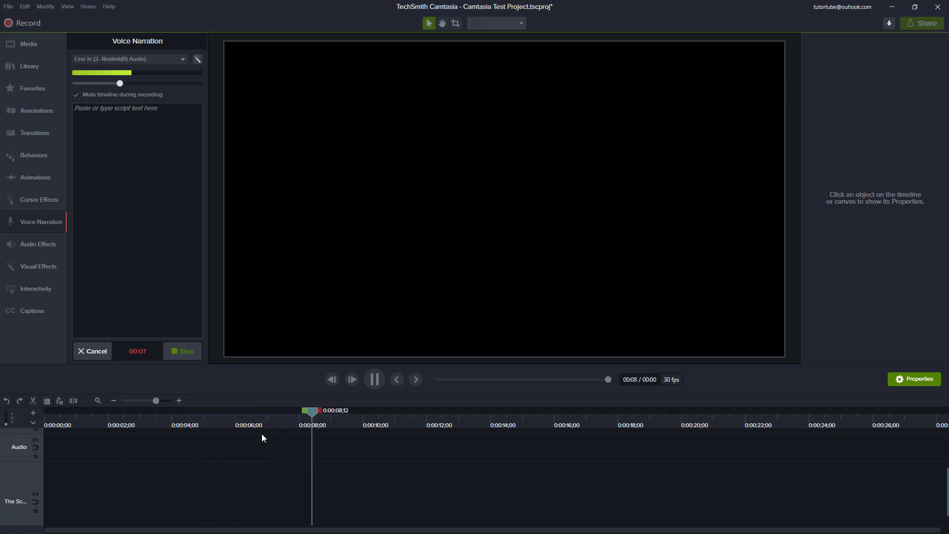
pyautogui.click(187, 353)
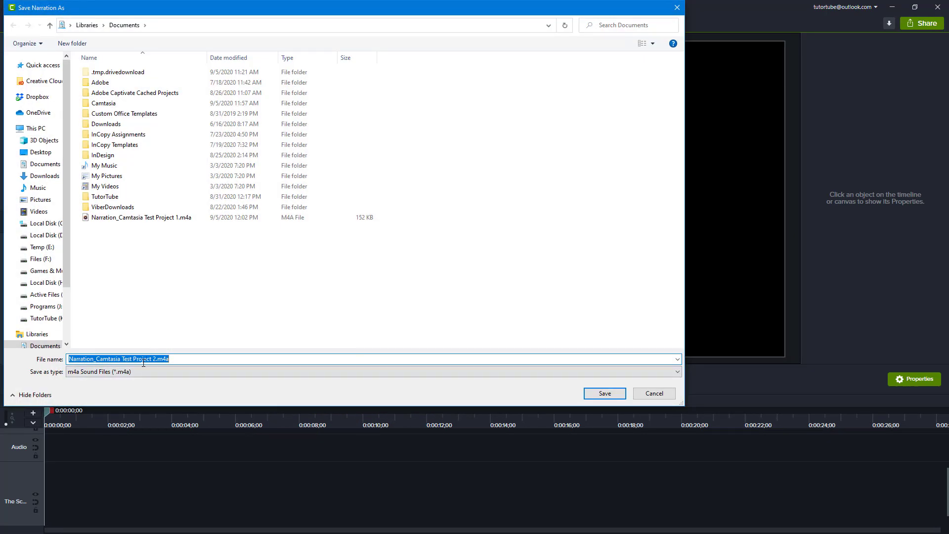
# Save Narration_Camtasia Test Project 2, move it to the Logo track, and discard a test callout
pyautogui.click(600, 392)
pyautogui.moveTo(256, 458); pyautogui.dragTo(248, 477)
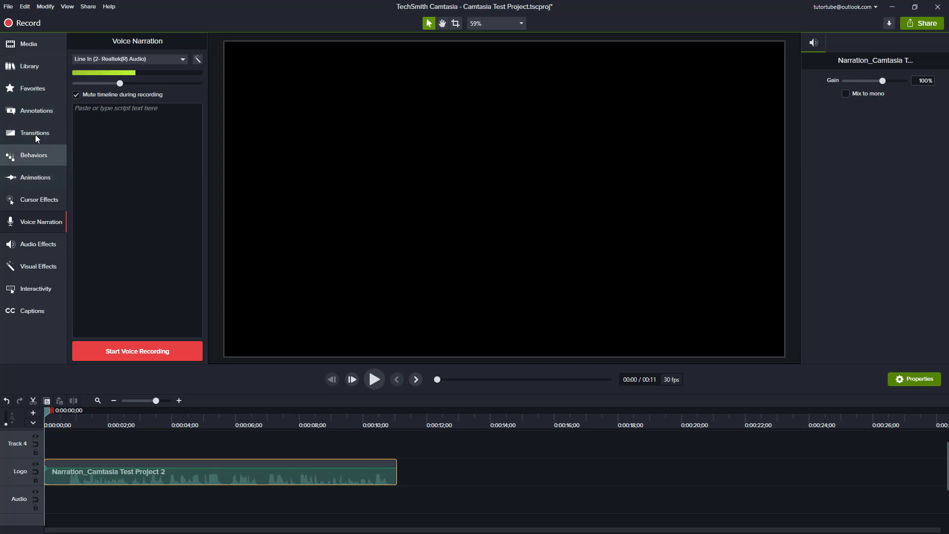
pyautogui.click(42, 111)
pyautogui.moveTo(152, 163); pyautogui.dragTo(130, 503)
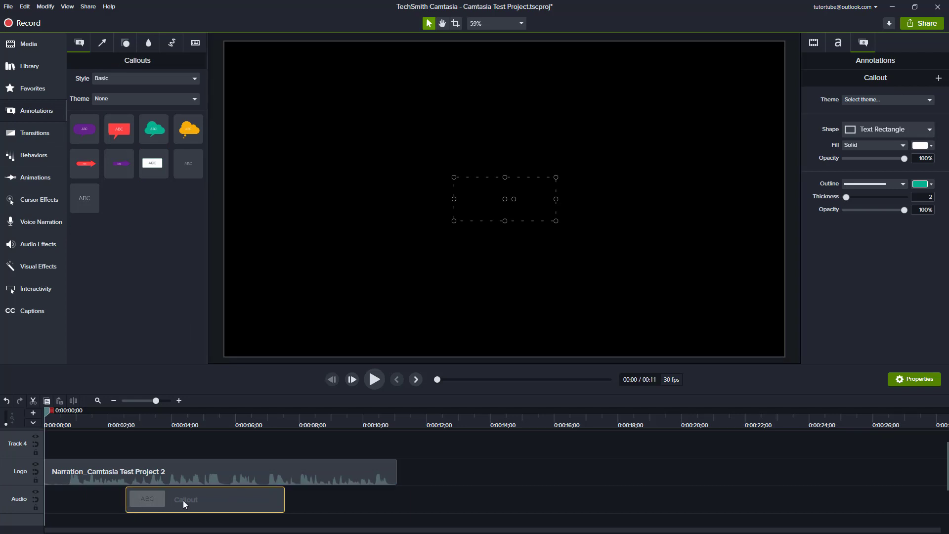
pyautogui.press('Delete')
pyautogui.click(39, 66)
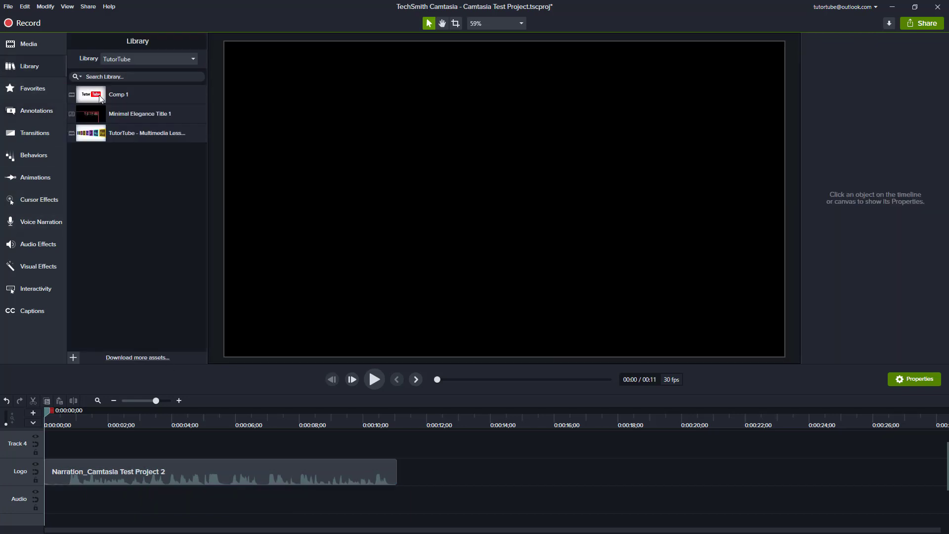
# Drag State from the Camtasia 2020 library's Intros onto the Audio track and preview it
pyautogui.click(118, 59)
pyautogui.click(123, 79)
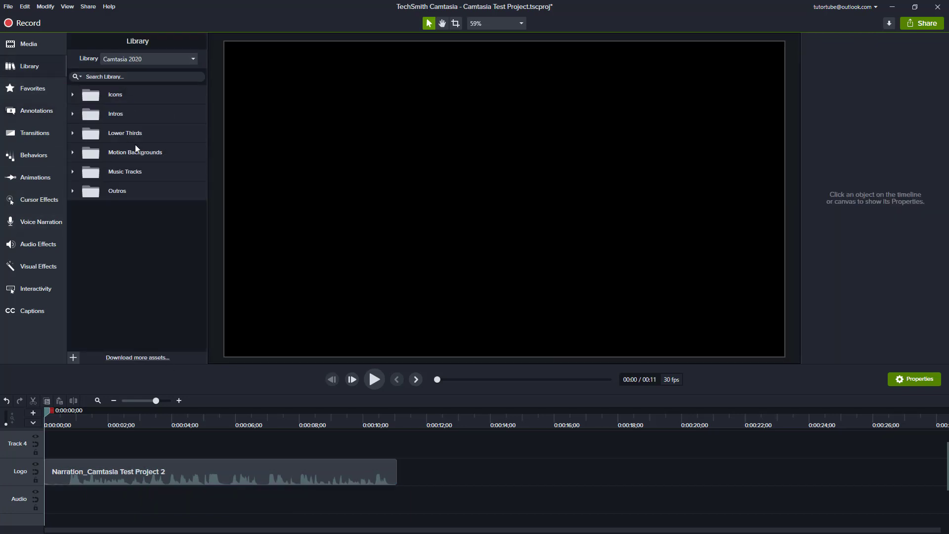
pyautogui.click(73, 114)
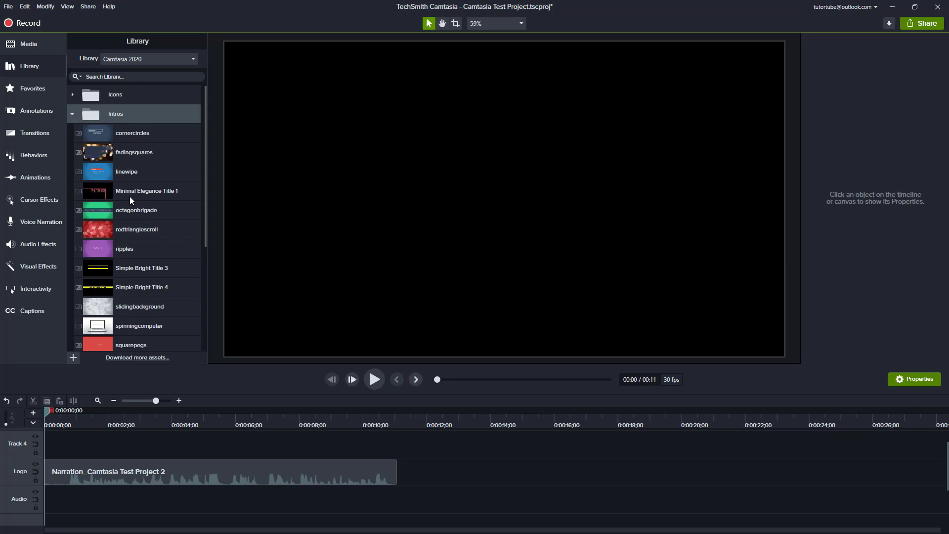
pyautogui.scroll(-5, 130, 197)
pyautogui.scroll(-1, 128, 222)
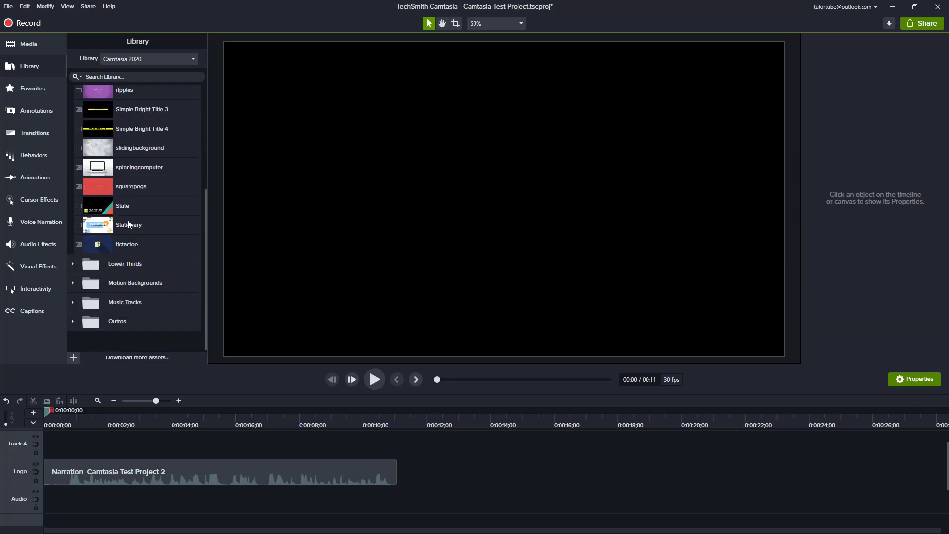
pyautogui.moveTo(121, 210); pyautogui.dragTo(22, 509)
pyautogui.press('space')
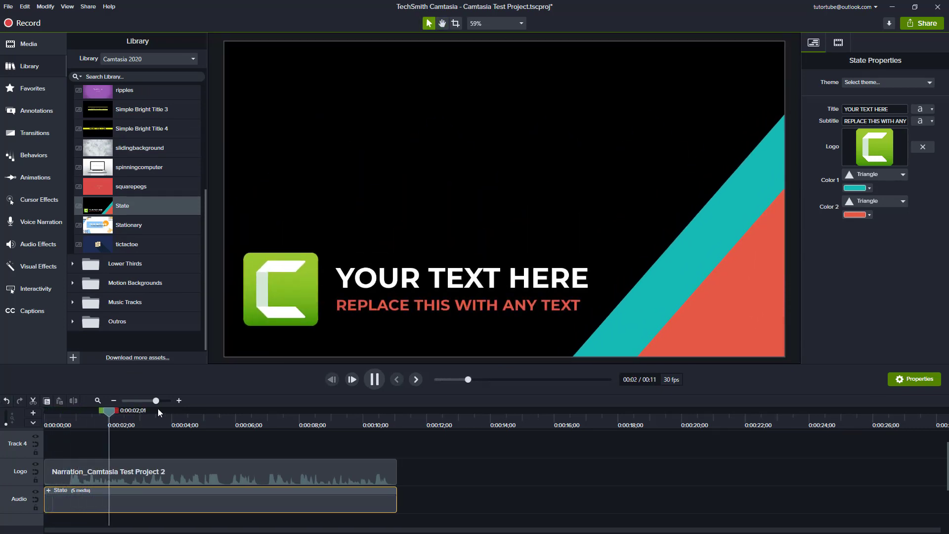
# Apply the TutorTube theme to the State intro, giving it red colours and the TutorTube logo
pyautogui.click(367, 380)
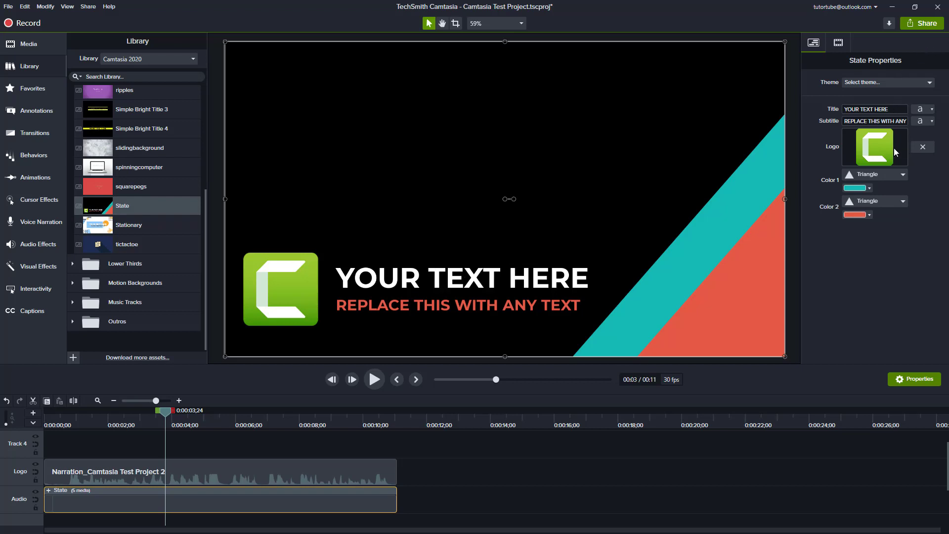
pyautogui.click(909, 80)
pyautogui.click(870, 105)
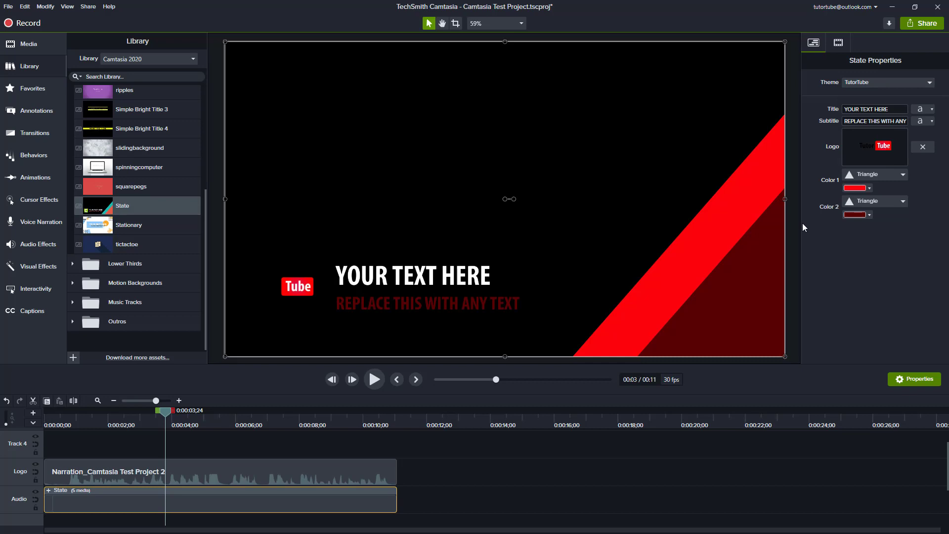
pyautogui.doubleClick(393, 274)
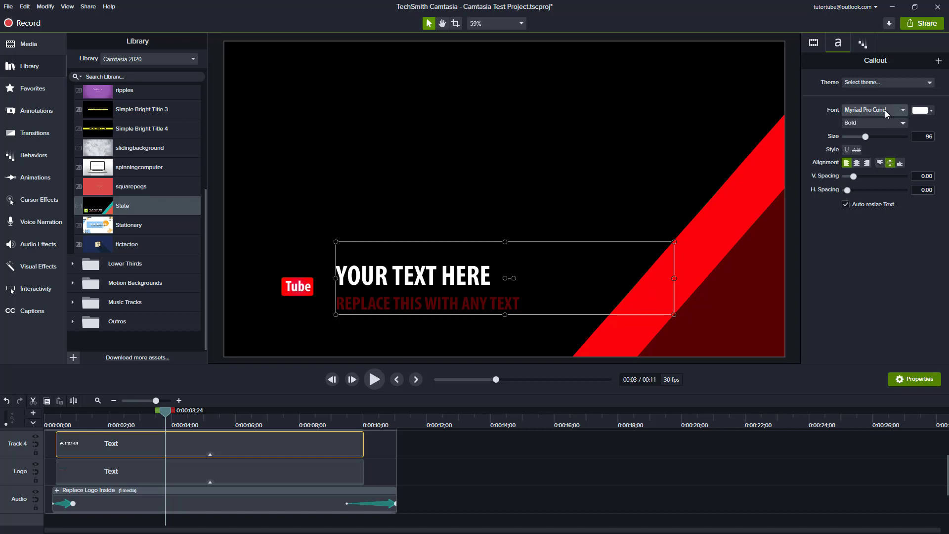
# Replace the YOUR TEXT HERE title with CAMtASIA and play back to check it
pyautogui.doubleClick(494, 278)
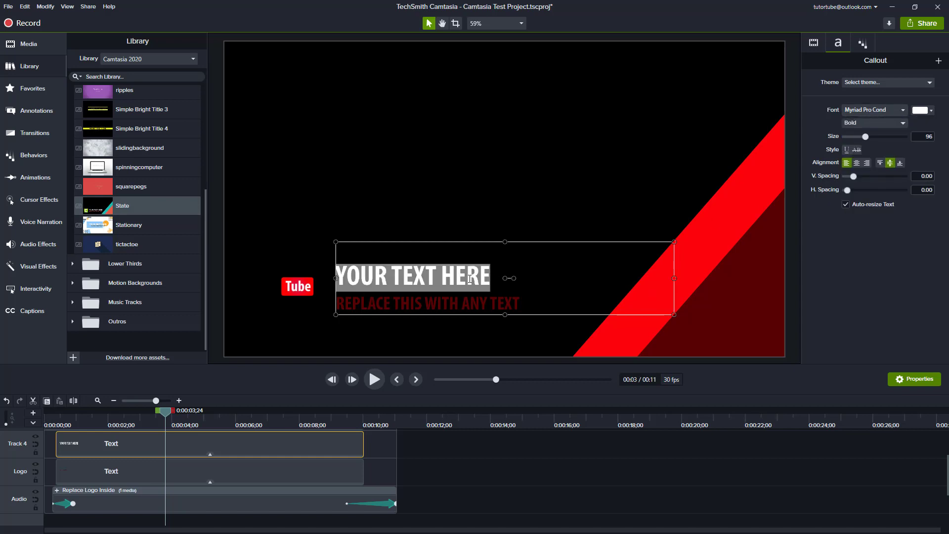
pyautogui.write('CAMtASIA')
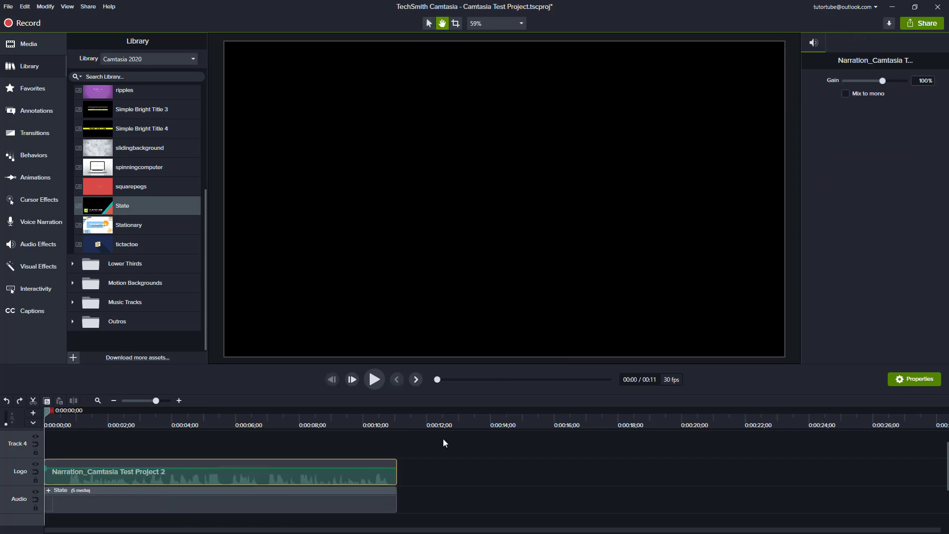
pyautogui.press('space')
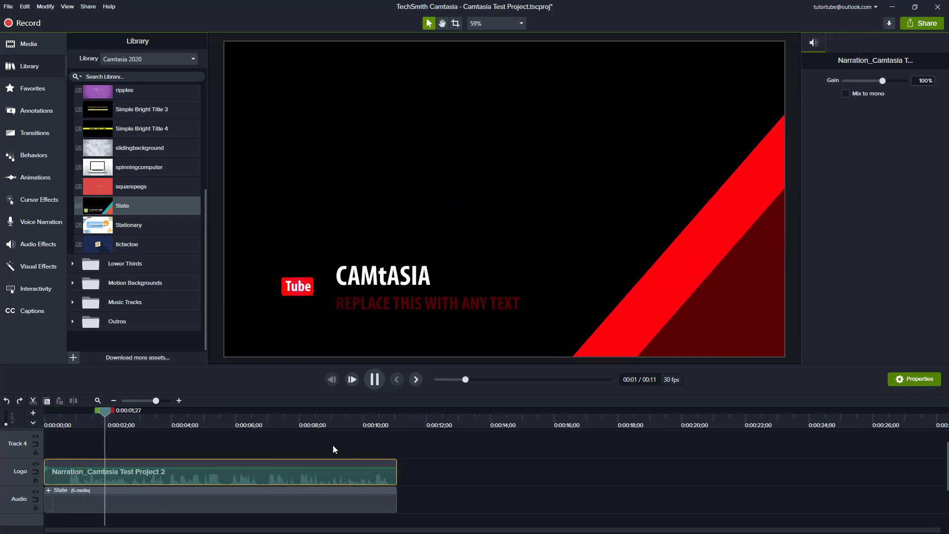
pyautogui.press('space')
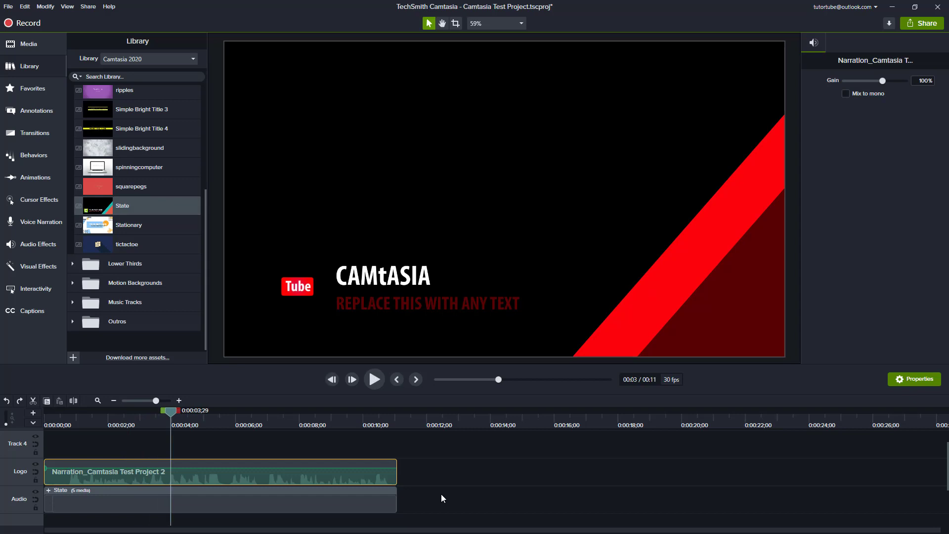
# Correct the lowercase t so the title reads CAMTASIA
pyautogui.click(391, 274)
pyautogui.doubleClick(390, 274)
pyautogui.doubleClick(388, 275)
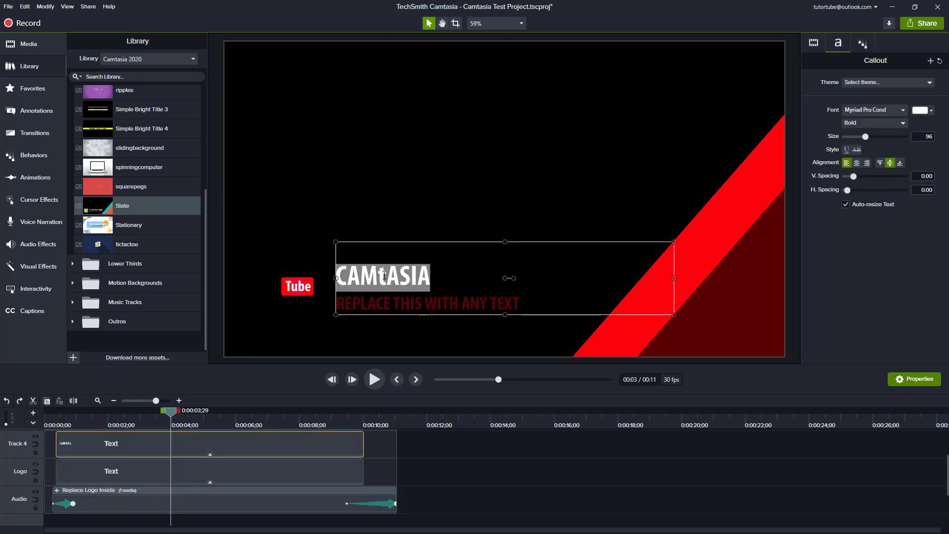
pyautogui.click(385, 275)
pyautogui.press('BackSpace')
pyautogui.write('T')
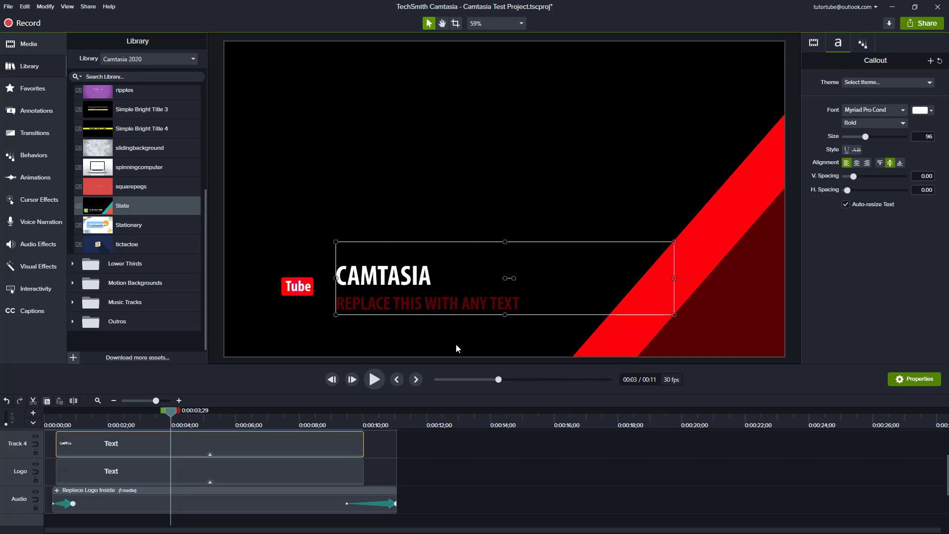
pyautogui.click(484, 459)
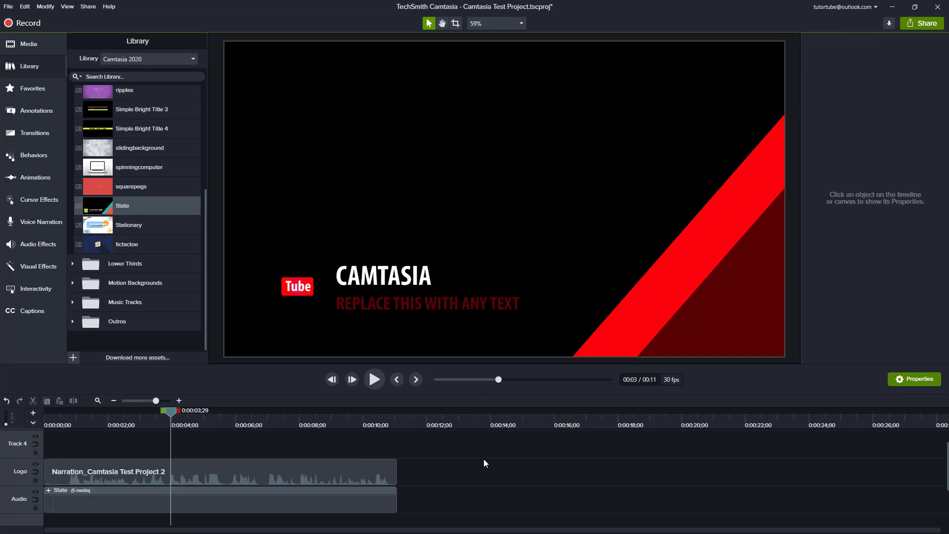